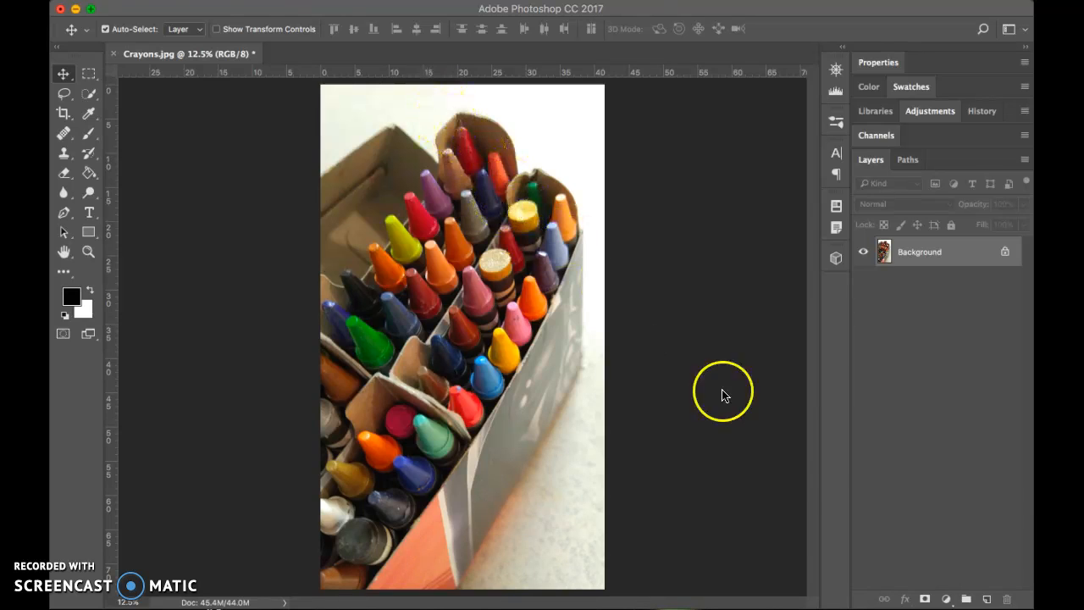
Add a Black & White adjustment layer above the Background layer of the crayons photo
left_click(947, 598)
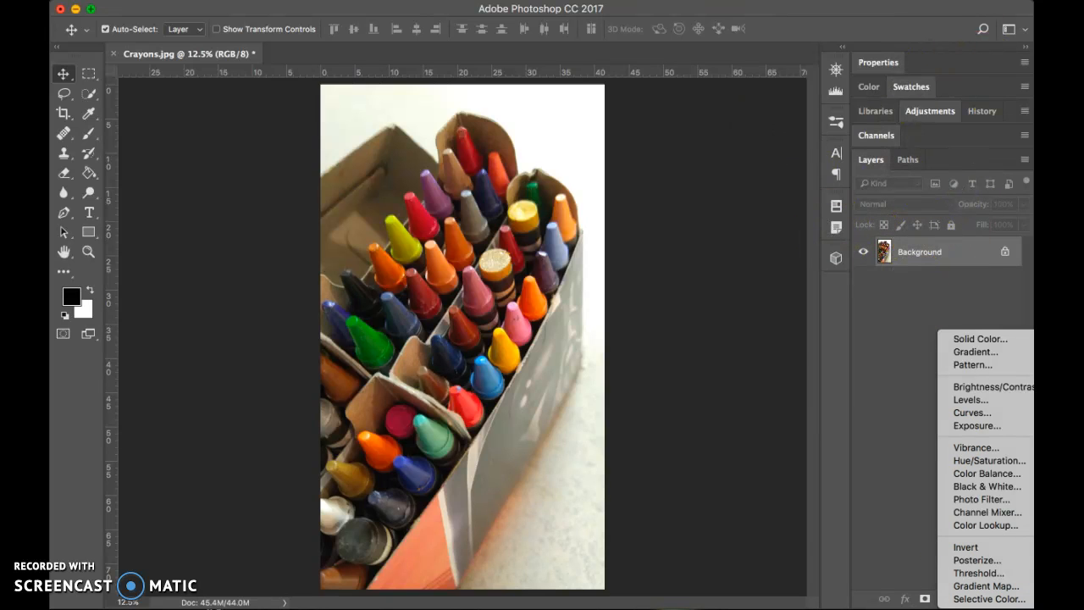
left_click(491, 1)
left_click(492, 1)
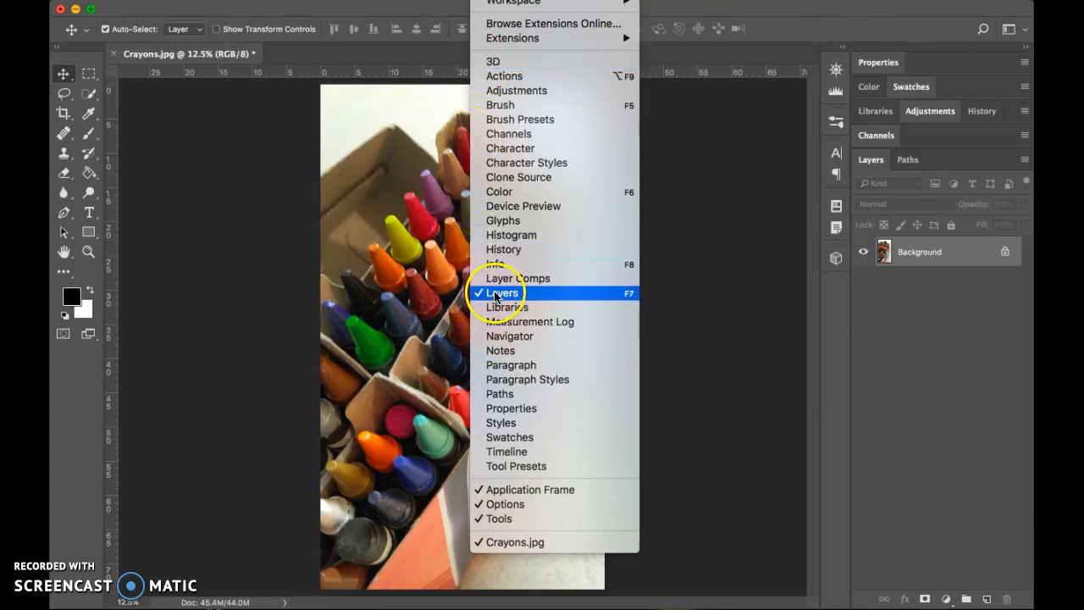
left_click(958, 443)
left_click(946, 599)
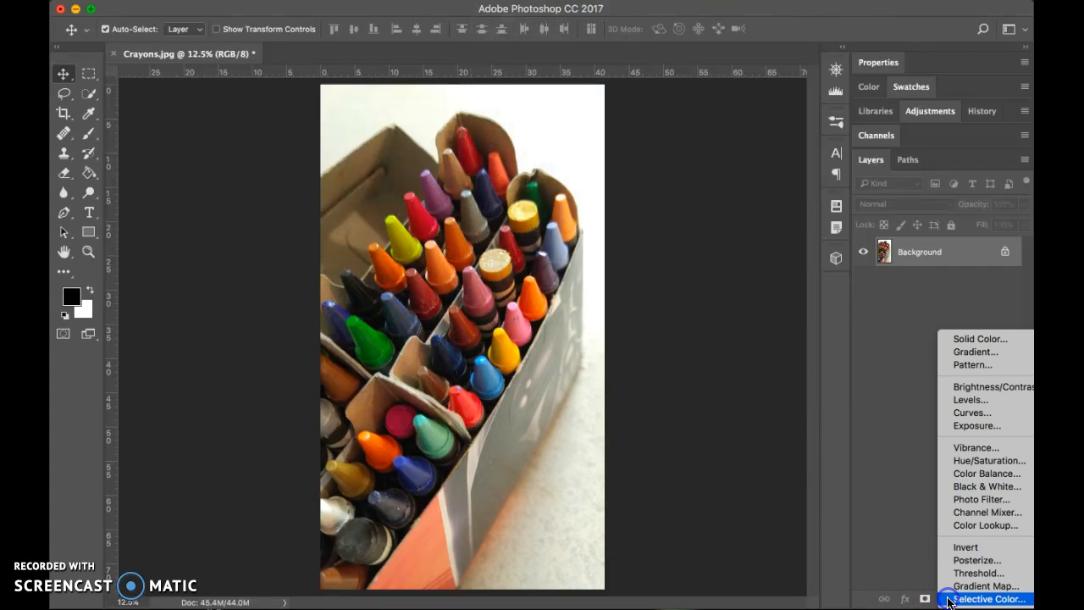
left_click(984, 486)
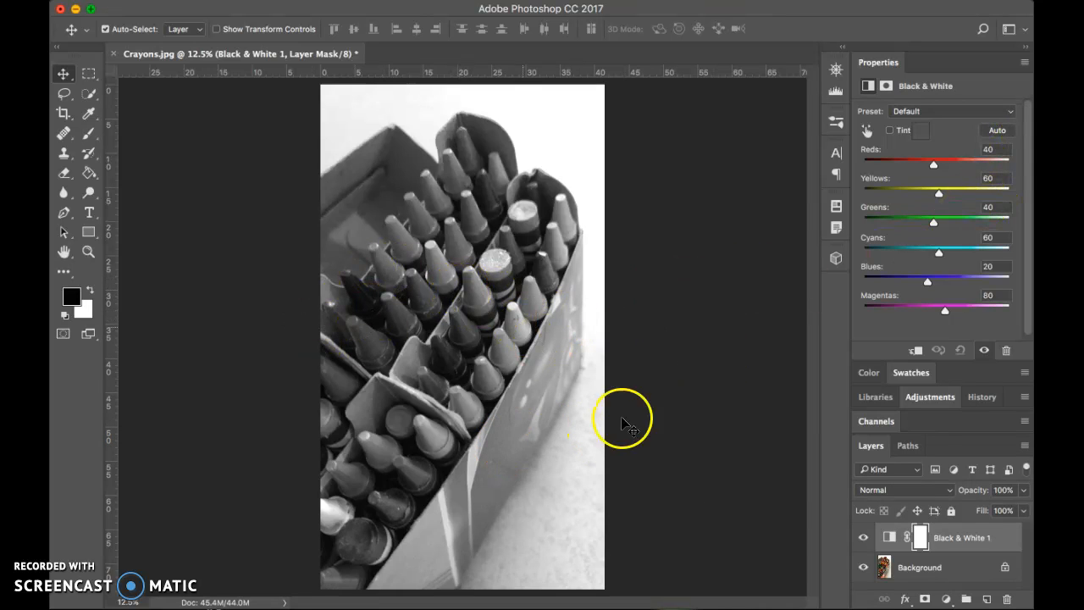
Target the layer mask of the Black & White 1 adjustment and choose the Brush tool
left_click(920, 539)
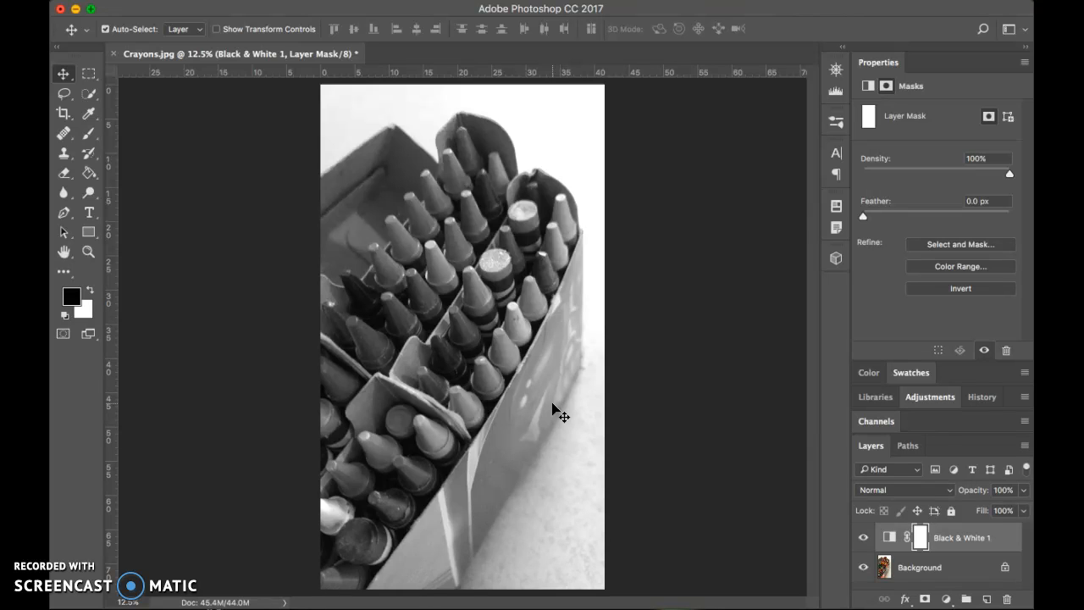
left_click(96, 142)
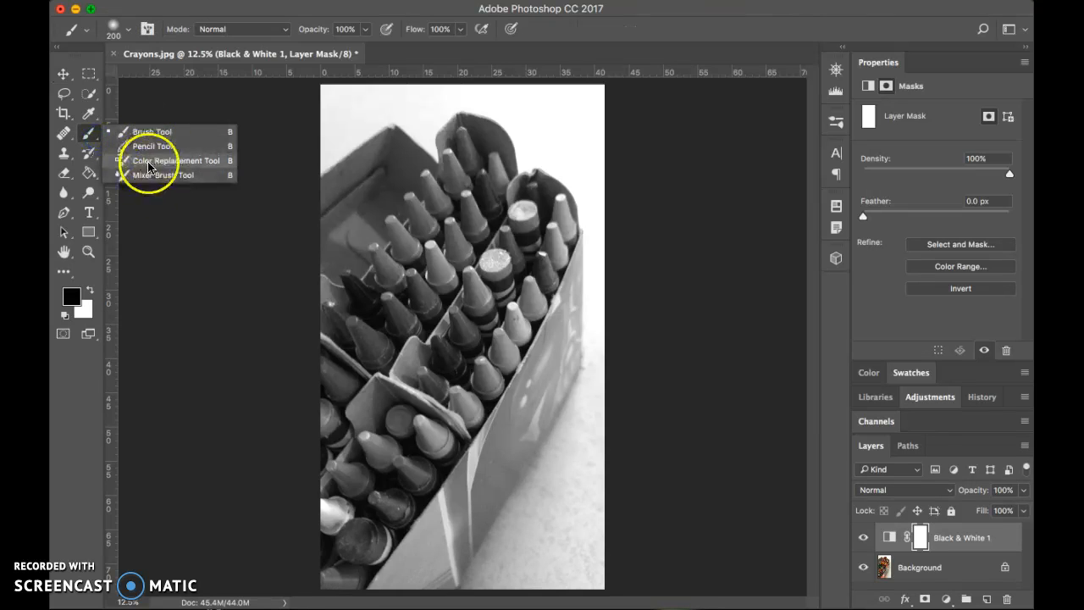
left_click(140, 131)
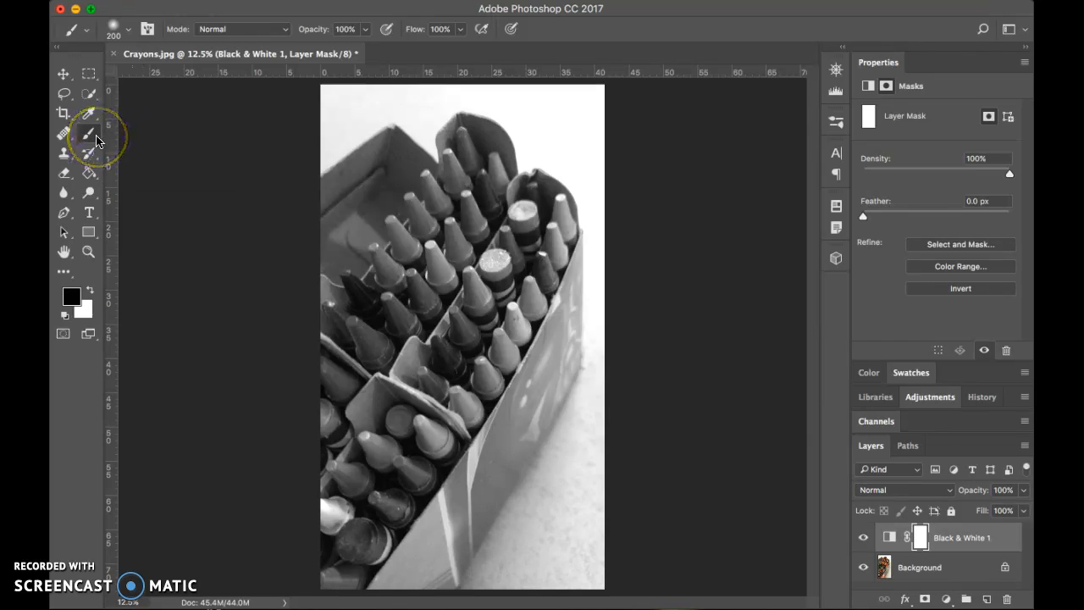
Reset the colours to the default black and white and make black the foreground colour
left_click(65, 316)
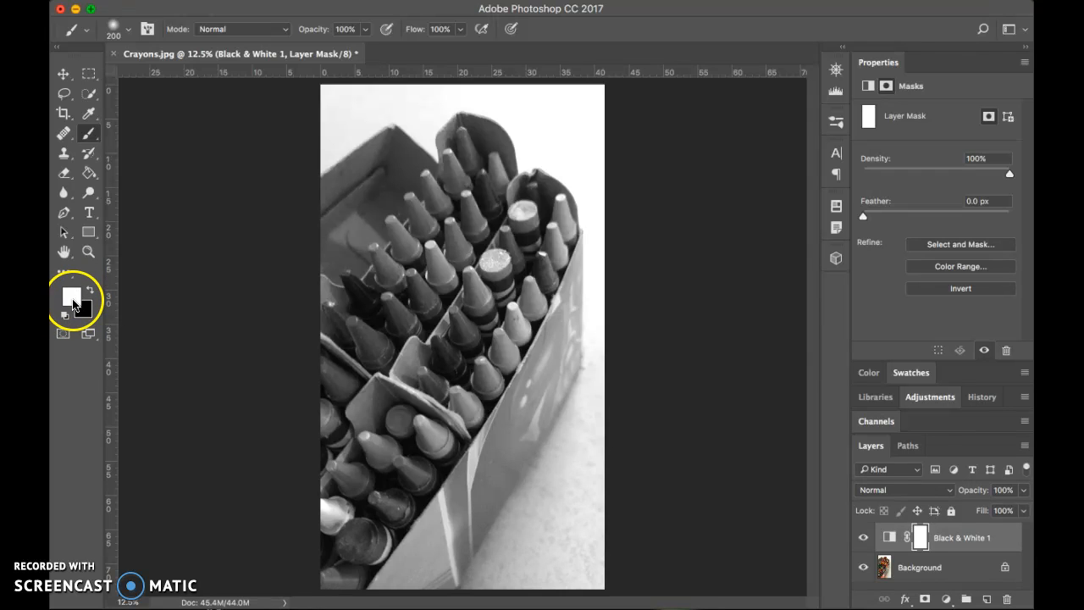
left_click(90, 293)
left_click(91, 292)
left_click(90, 294)
left_click(91, 294)
left_click(90, 294)
left_click(91, 294)
left_click(91, 294)
left_click(91, 294)
left_click(91, 294)
left_click(90, 294)
left_click(91, 294)
left_click(90, 294)
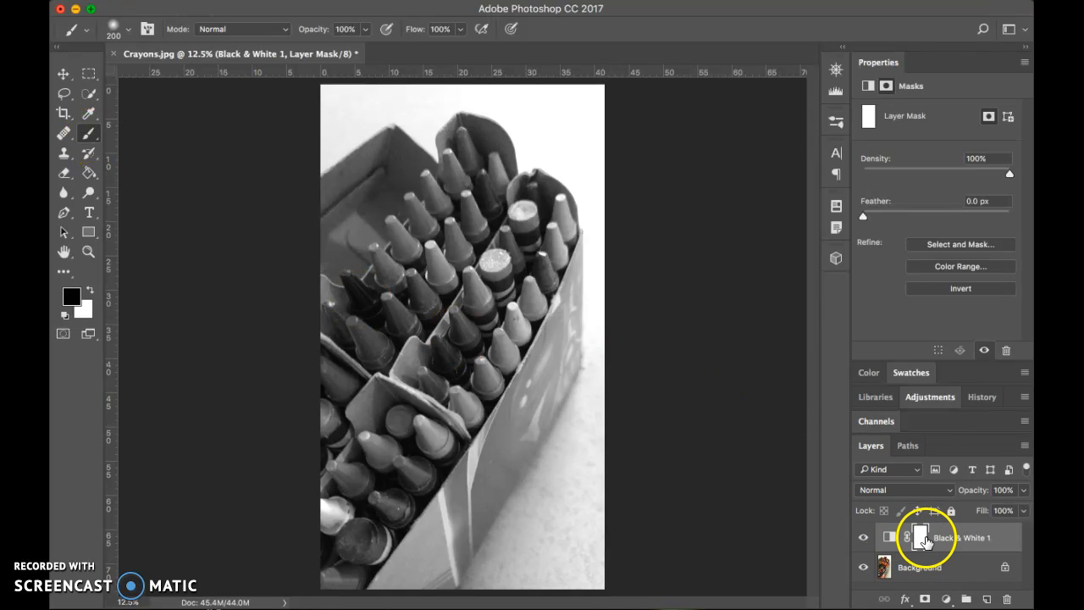
Paint black on the Black & White 1 mask over the flat-topped golden crayon and the pinkish-red crayon beside it to restore their colour
left_click(891, 540)
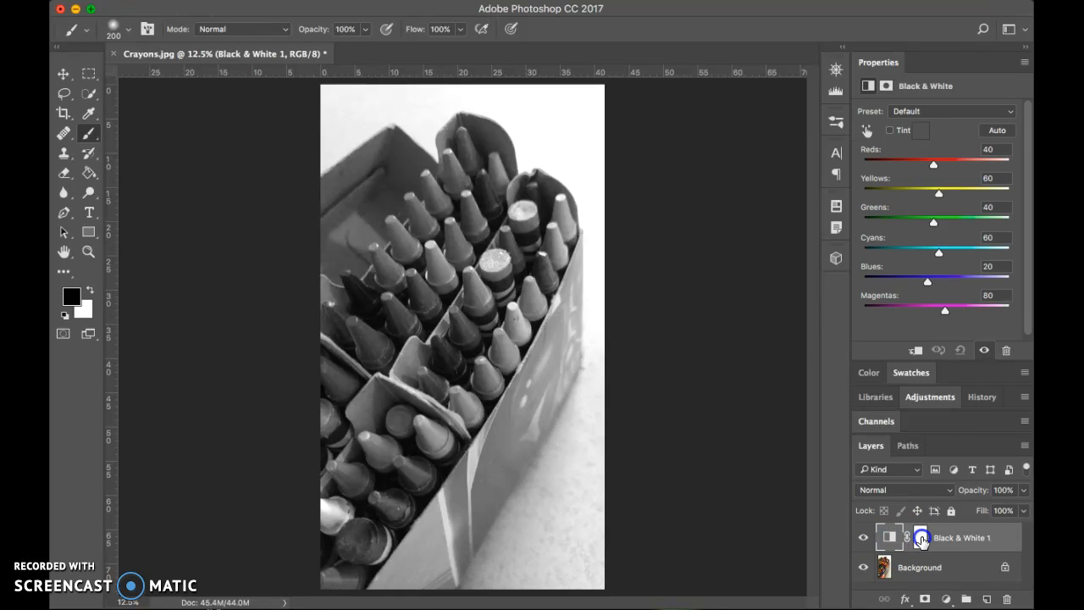
left_click(922, 540)
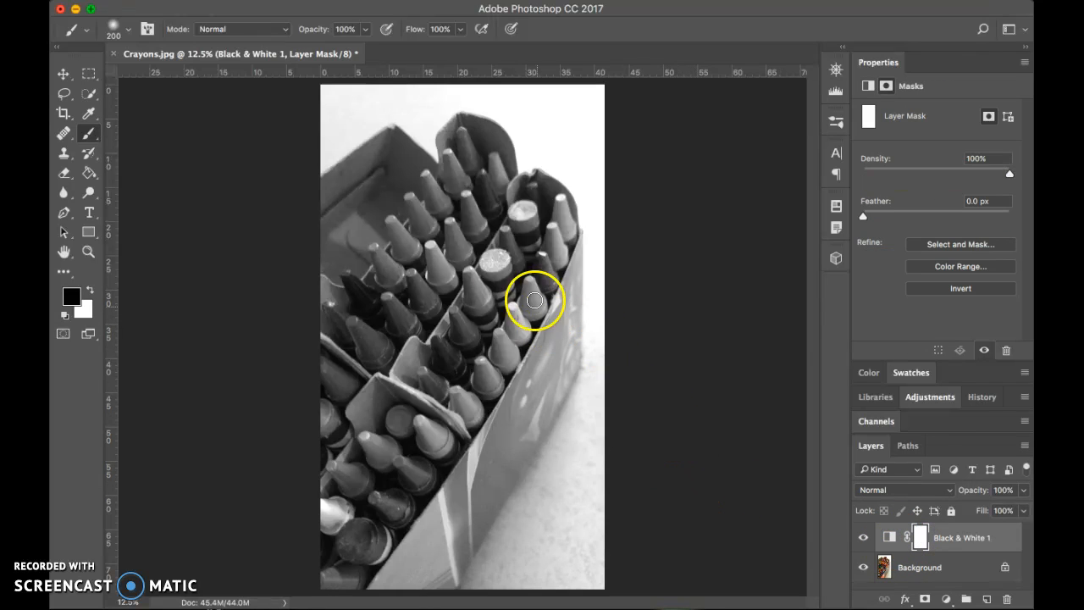
left_click_drag(501, 262, 492, 257)
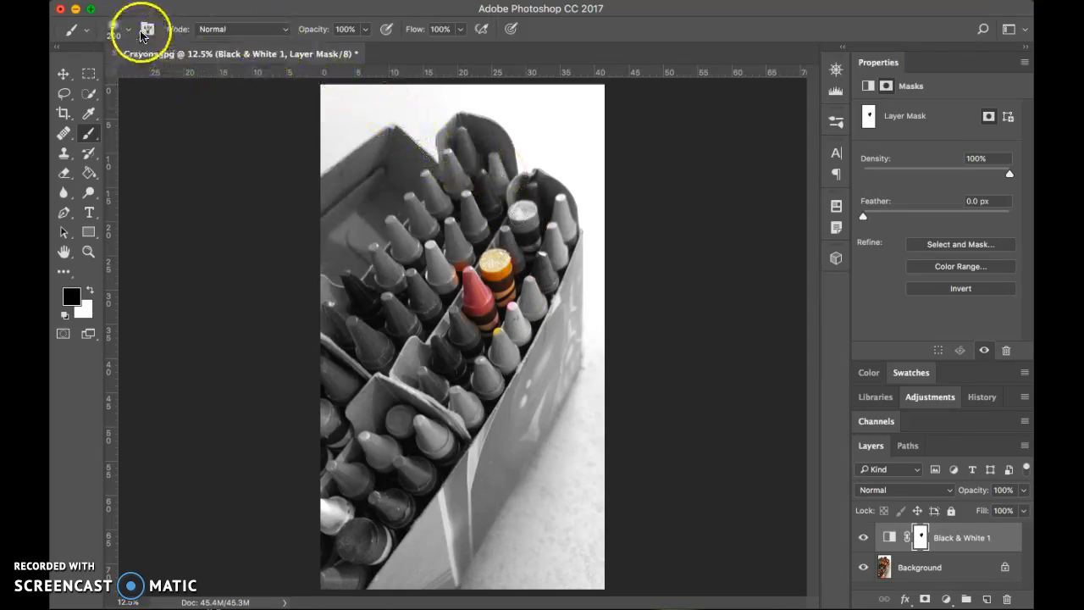
left_click(282, 31)
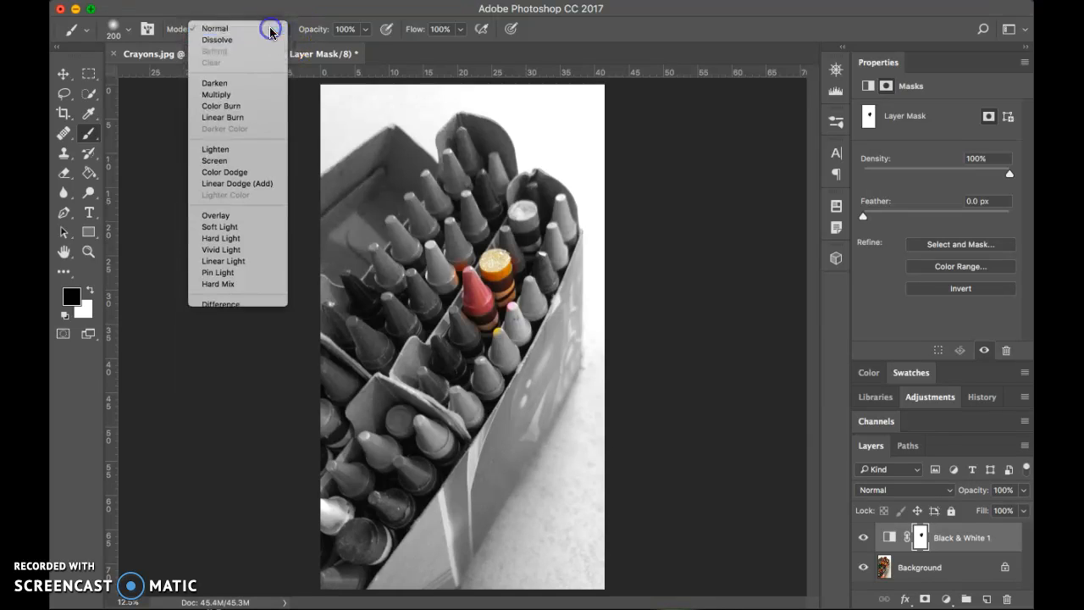
left_click(271, 30)
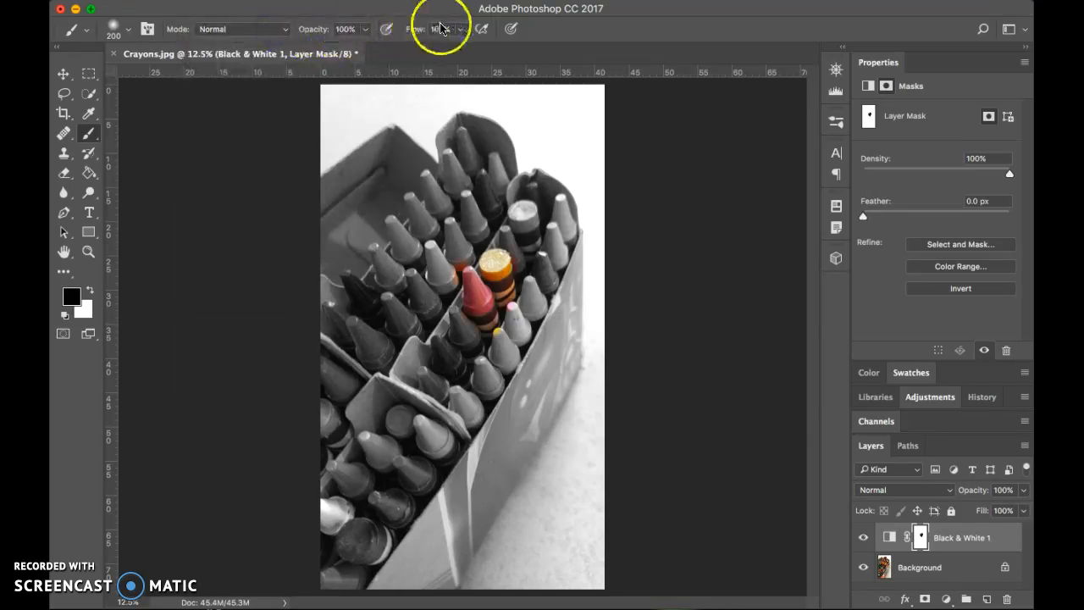
Paint black on the mask over the neighbouring orange, pink, yellow, red and blue crayons and the box's outer side to restore their colour
mouse_move(498, 170)
left_mouse_down()
mouse_move(479, 279)
mouse_move(455, 282)
mouse_move(438, 255)
left_mouse_up()
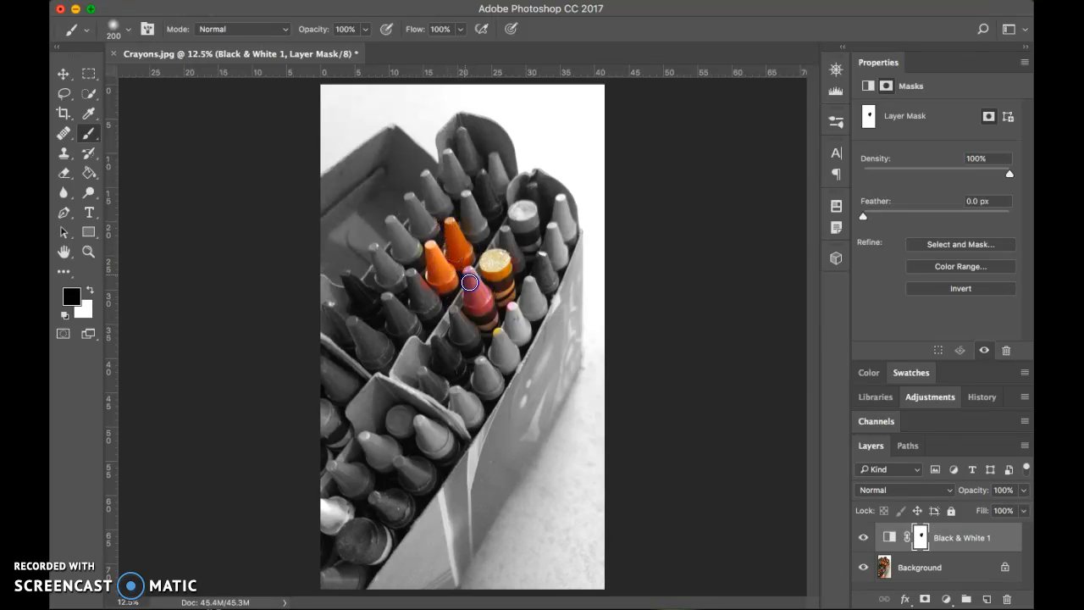
left_click_drag(495, 341, 502, 343)
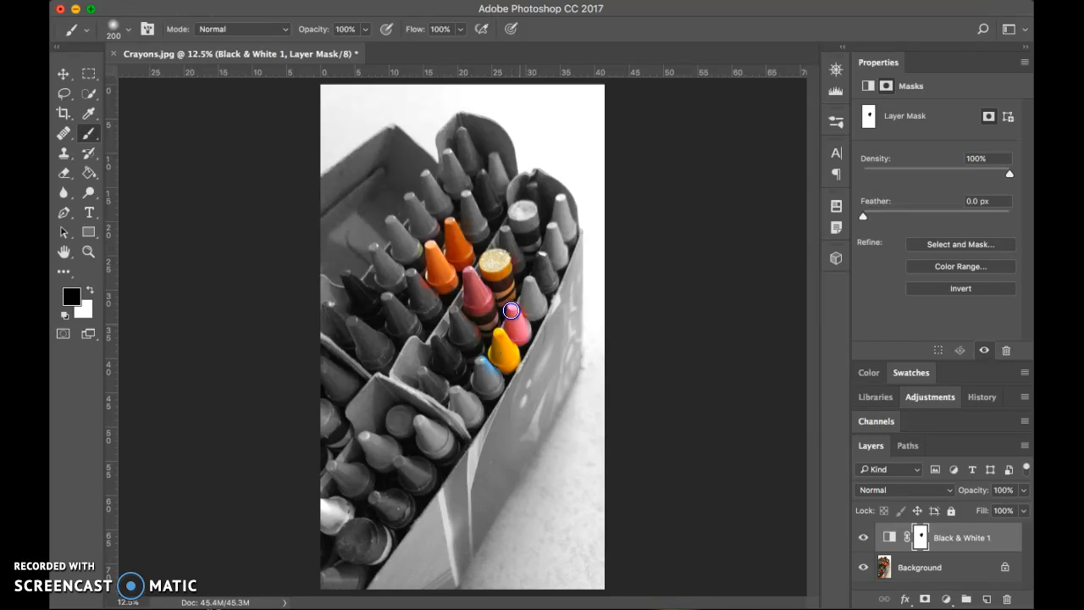
left_click_drag(425, 305, 416, 283)
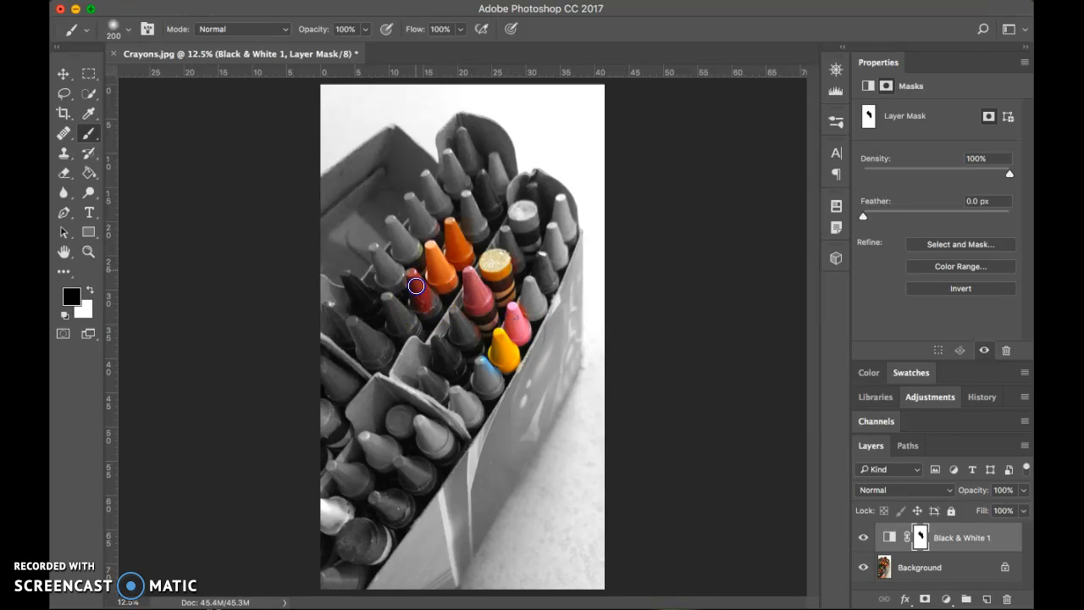
mouse_move(484, 334)
left_mouse_down()
mouse_move(519, 260)
mouse_move(513, 350)
mouse_move(481, 371)
left_mouse_up()
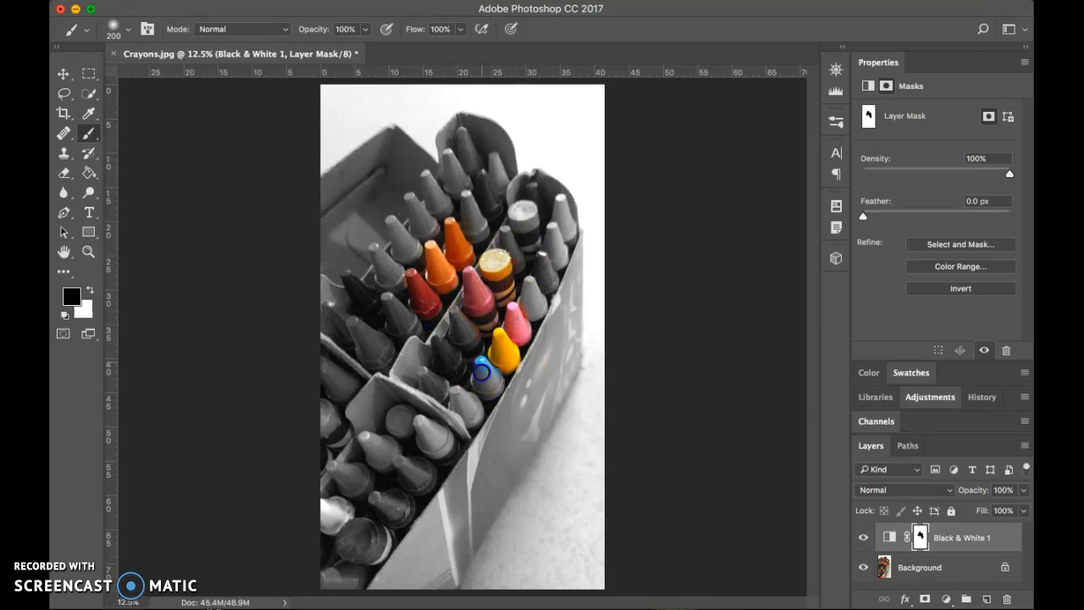
left_click(528, 416)
left_click_drag(448, 509, 435, 565)
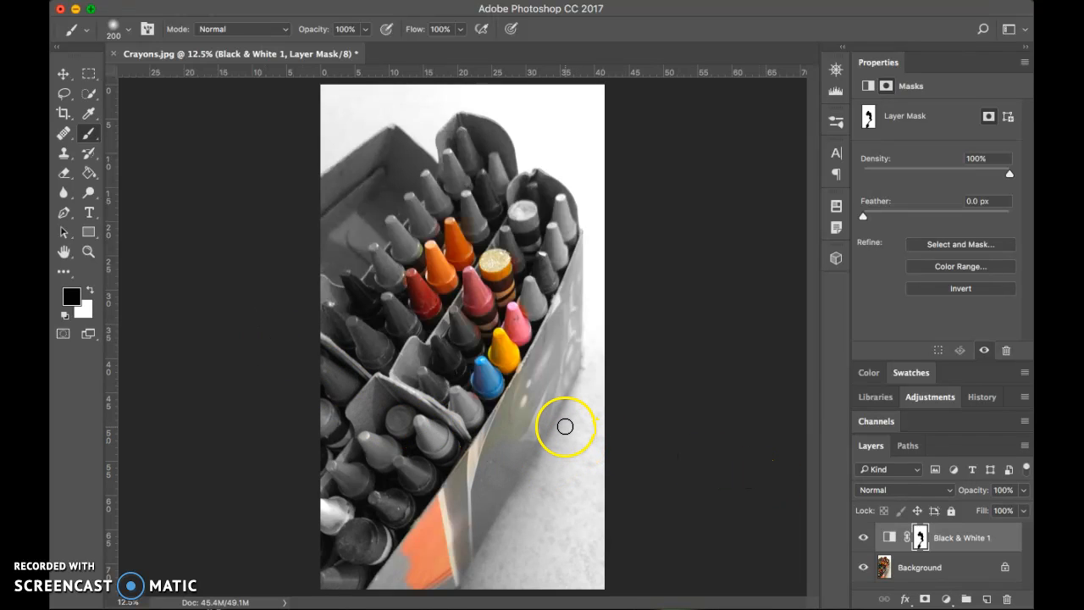
Switch the brush to white and paint the mask over the box's orange corner and around the red crayon's edge to return them to greyscale
key("x")
left_click(399, 529)
mouse_move(442, 498)
left_mouse_down()
mouse_move(390, 579)
mouse_move(470, 516)
mouse_move(426, 577)
left_mouse_up()
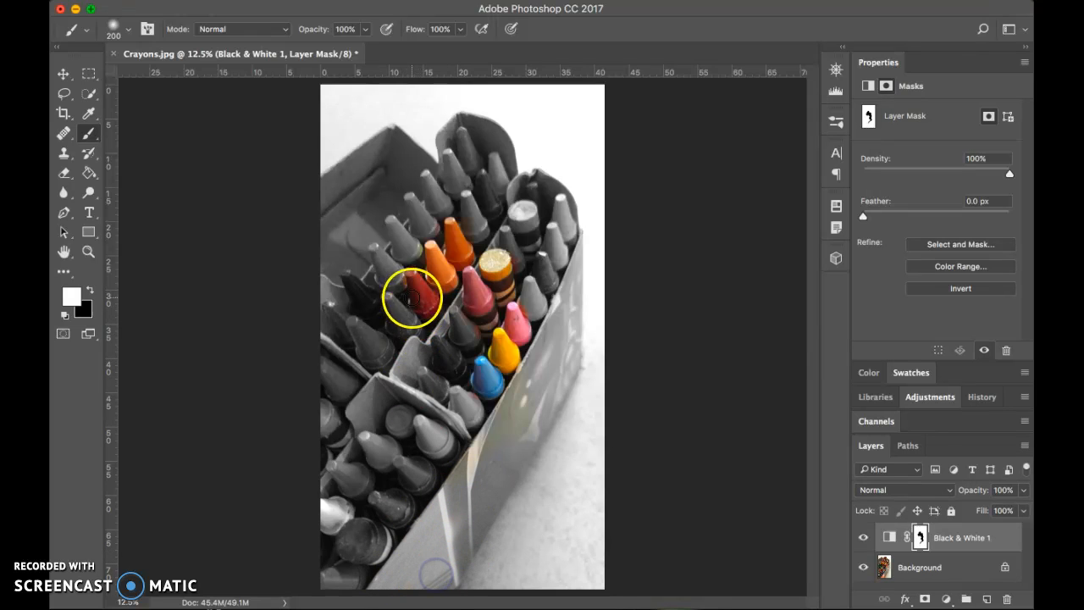
left_click_drag(399, 285, 397, 279)
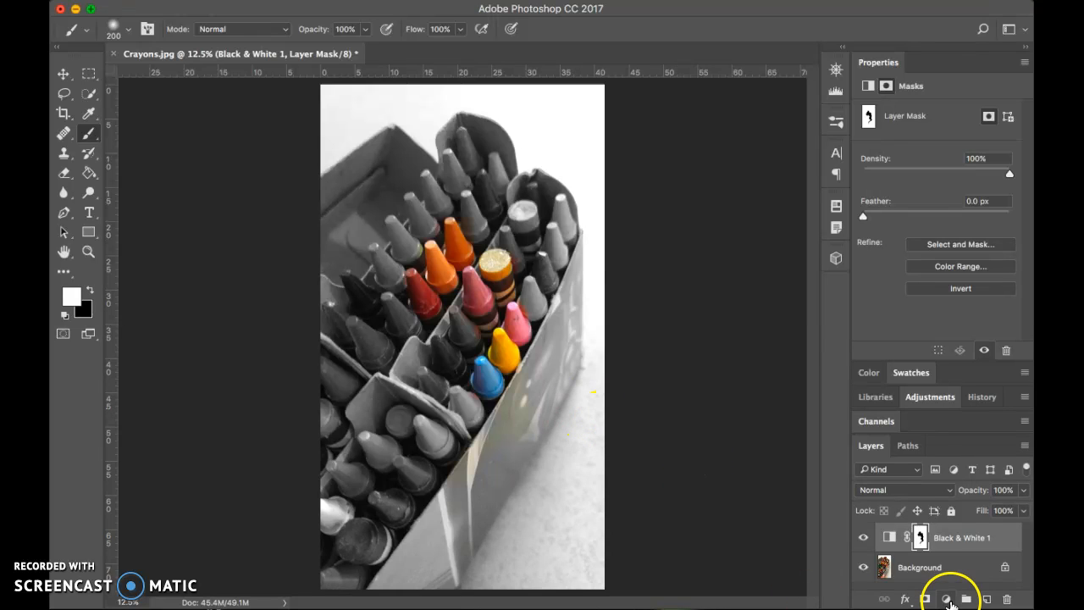
Add a Curves adjustment layer and raise a point on the RGB curve to input 65, output 199
left_click(946, 599)
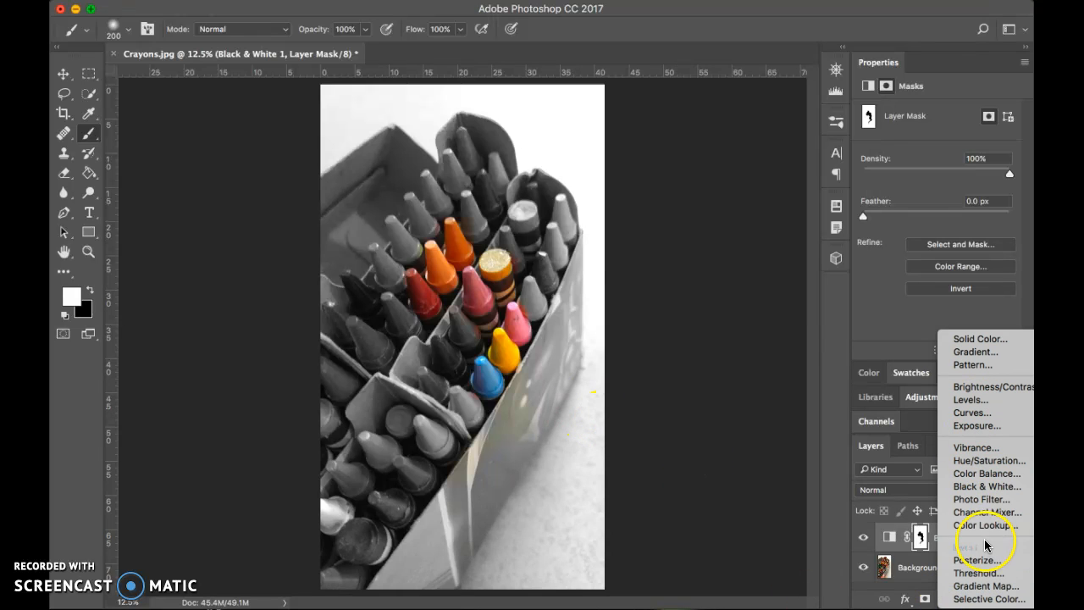
left_click(973, 415)
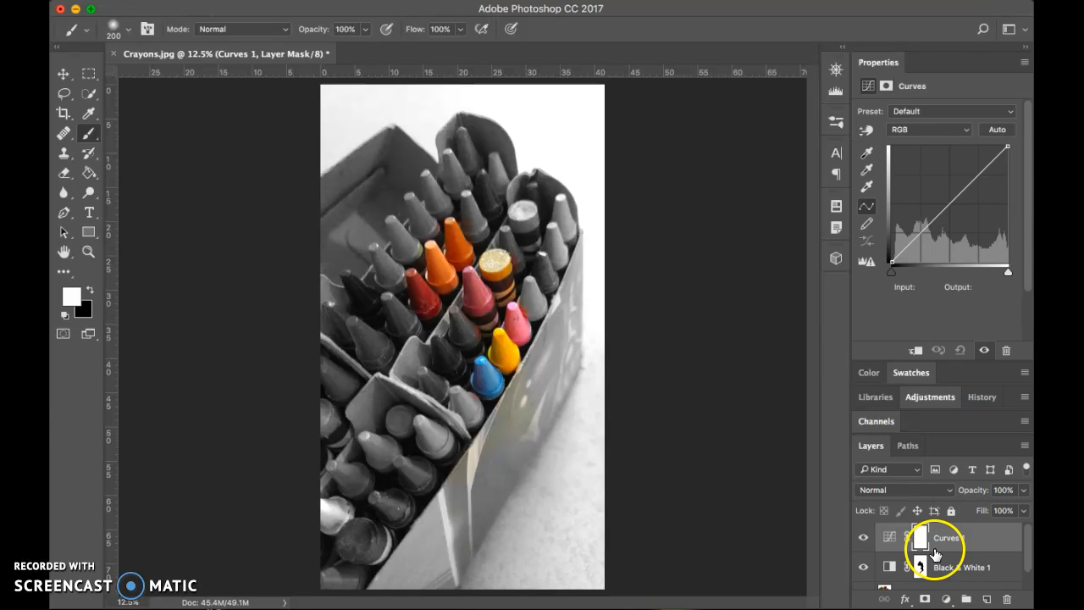
left_click_drag(923, 229, 920, 170)
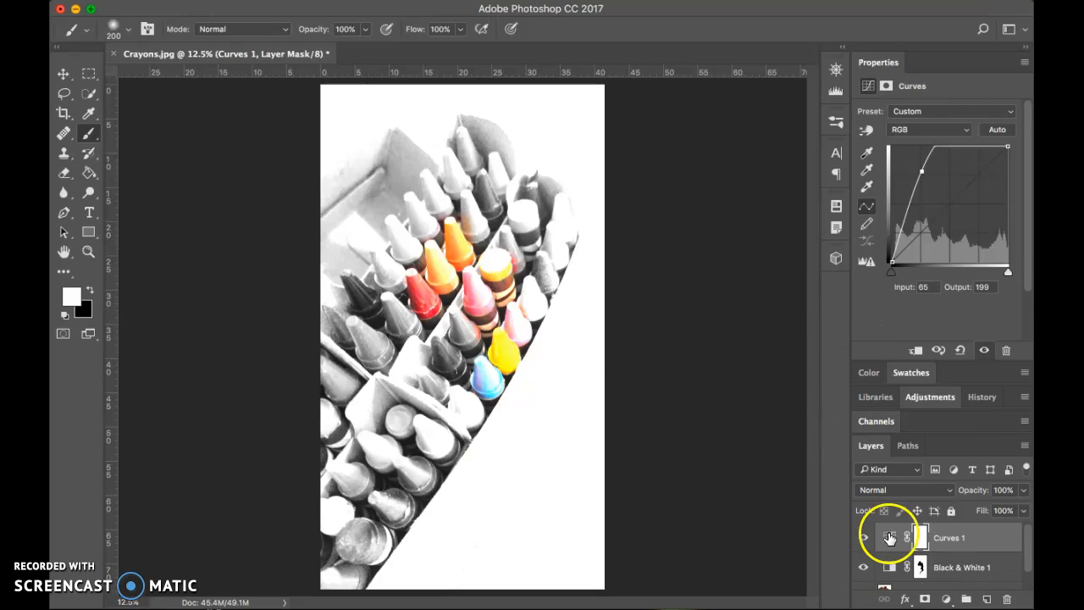
Paint broad black strokes on the Curves 1 layer mask across the crayons and box to hide the brightening there
left_click(921, 537)
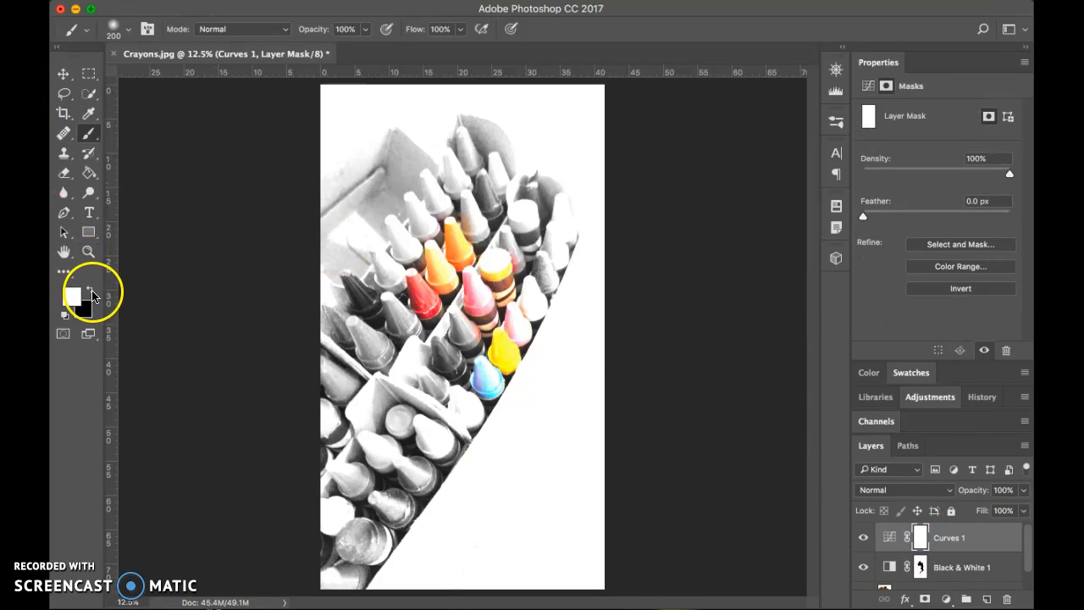
mouse_move(456, 470)
left_mouse_down()
mouse_move(512, 404)
mouse_move(457, 498)
mouse_move(591, 297)
mouse_move(608, 294)
mouse_move(576, 385)
mouse_move(380, 595)
mouse_move(521, 539)
mouse_move(341, 583)
mouse_move(439, 602)
mouse_move(593, 579)
mouse_move(433, 560)
mouse_move(653, 476)
mouse_move(606, 447)
mouse_move(407, 438)
mouse_move(596, 382)
mouse_move(255, 339)
mouse_move(562, 277)
mouse_move(237, 206)
mouse_move(523, 183)
mouse_move(371, 171)
mouse_move(423, 279)
left_mouse_up()
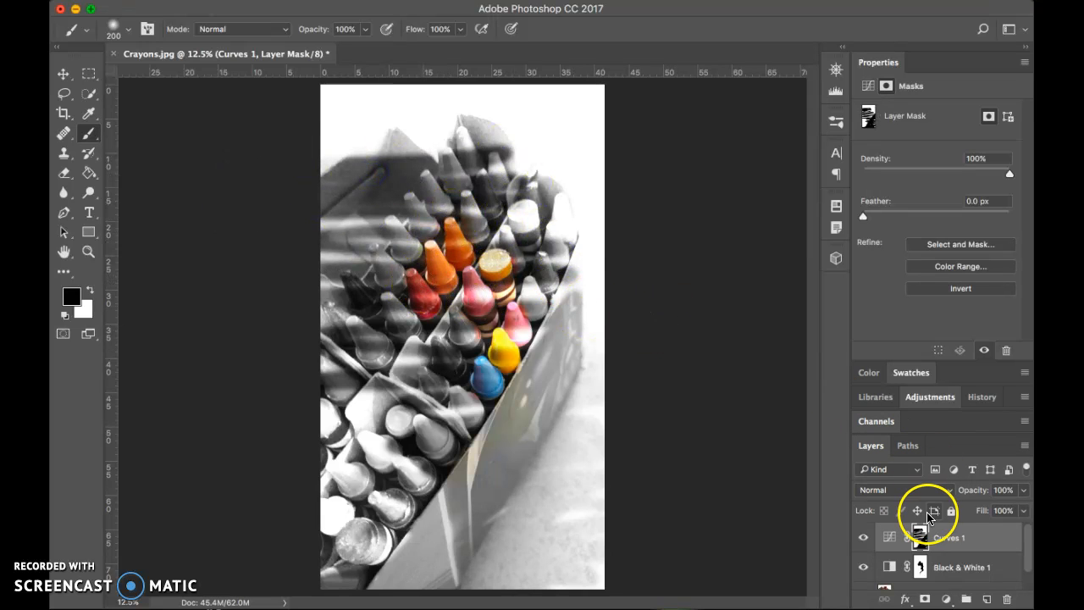
left_click(921, 571)
left_click(921, 540)
left_click(922, 572)
left_click(930, 536)
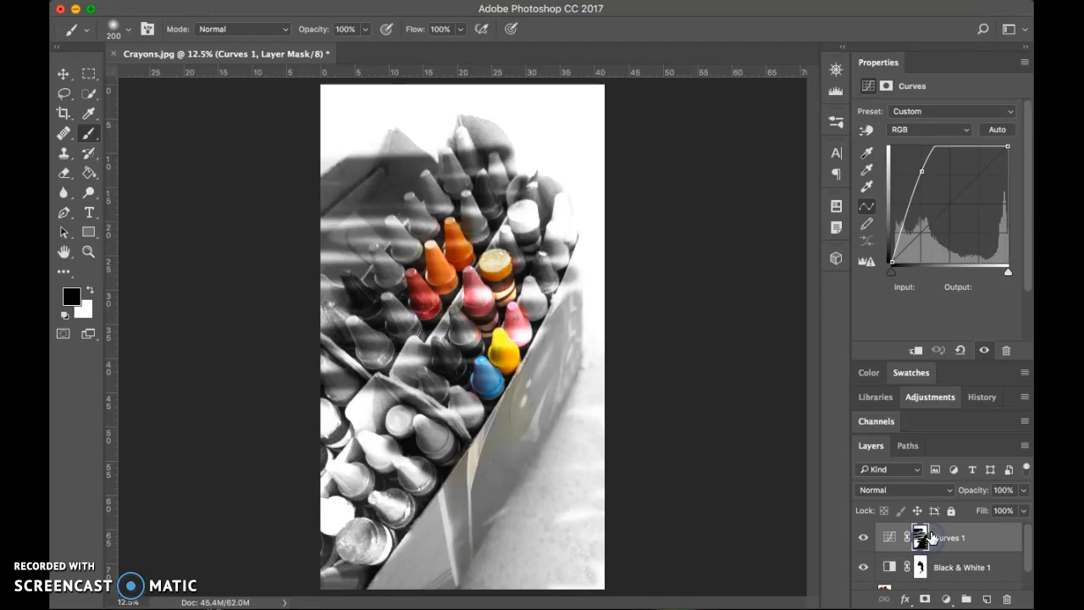